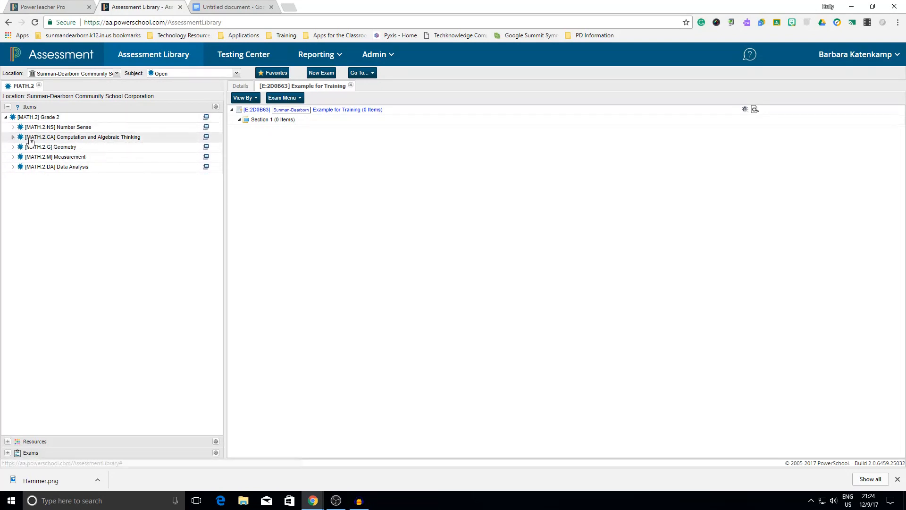
Start a new item under standard MATH.2.M.2 in the Grade 2 Measurement standards.
click(13, 157)
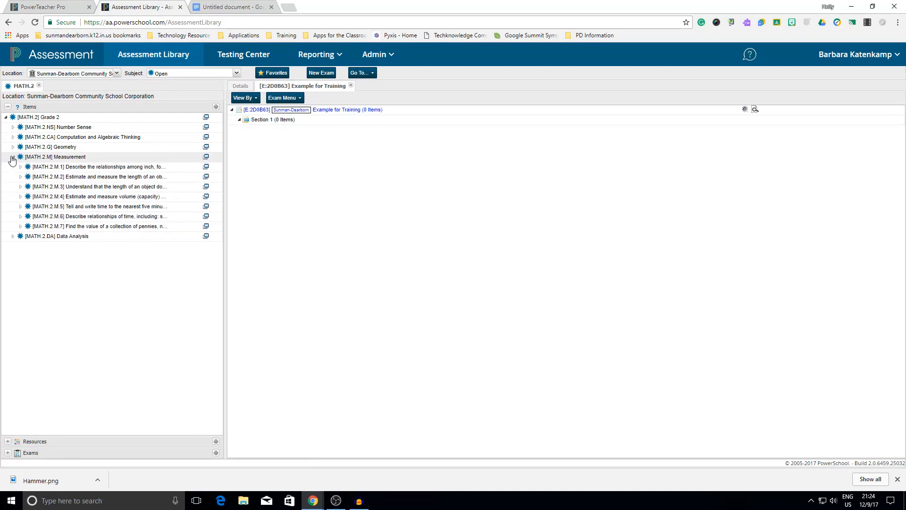
click(75, 178)
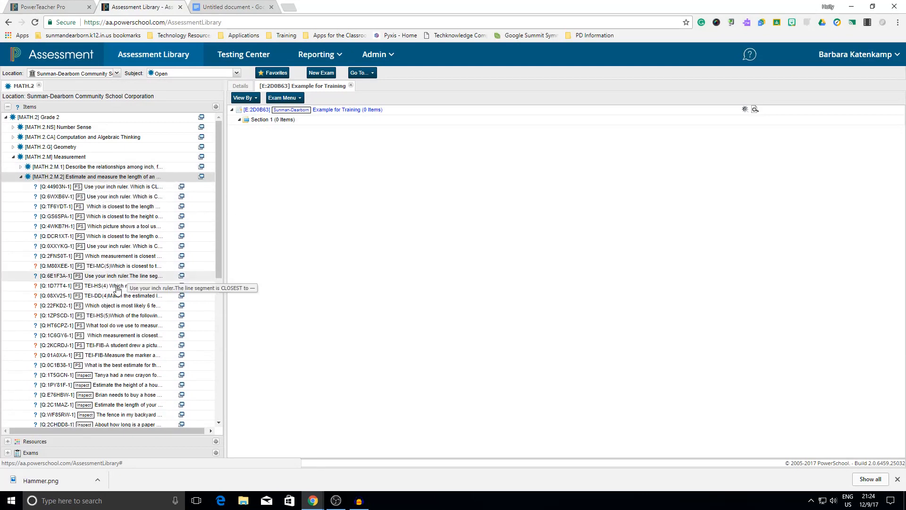
scroll(111, 348, down, 4)
scroll(111, 348, up, 4)
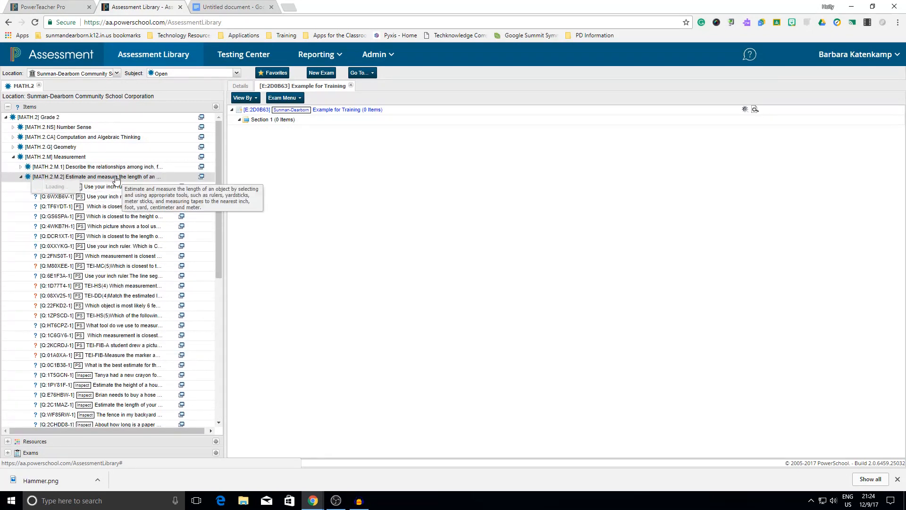
right_click(116, 179)
click(92, 202)
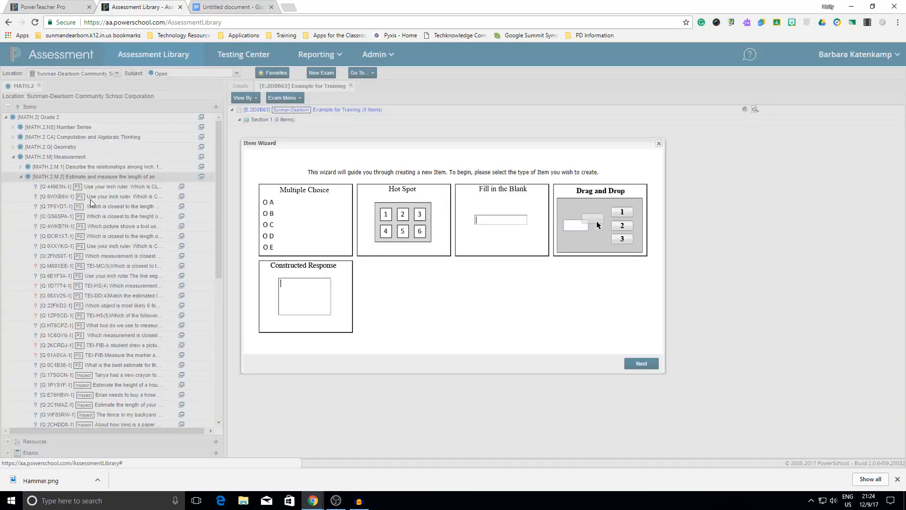
Configure a multiple-choice item with the stacked Stem, Stem 2, Choices layout, directions, 1 stem, 4 choices and 1 column.
click(302, 232)
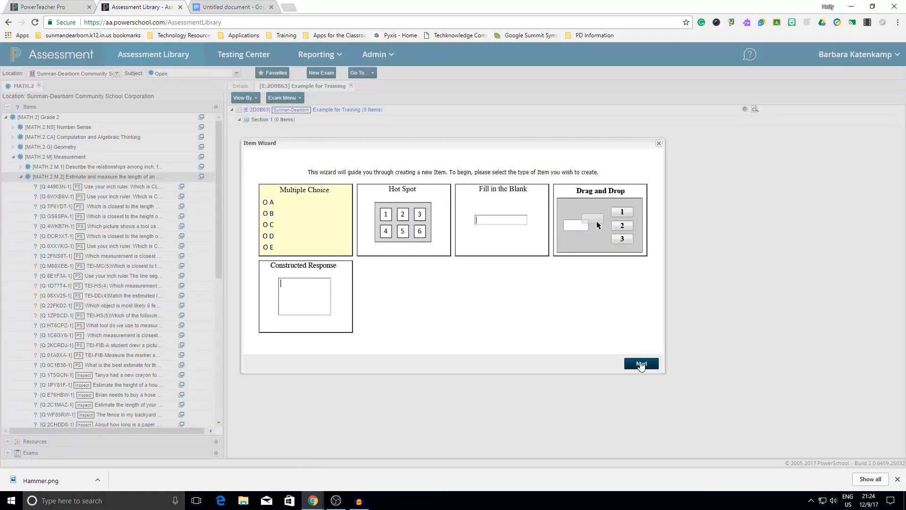
click(642, 363)
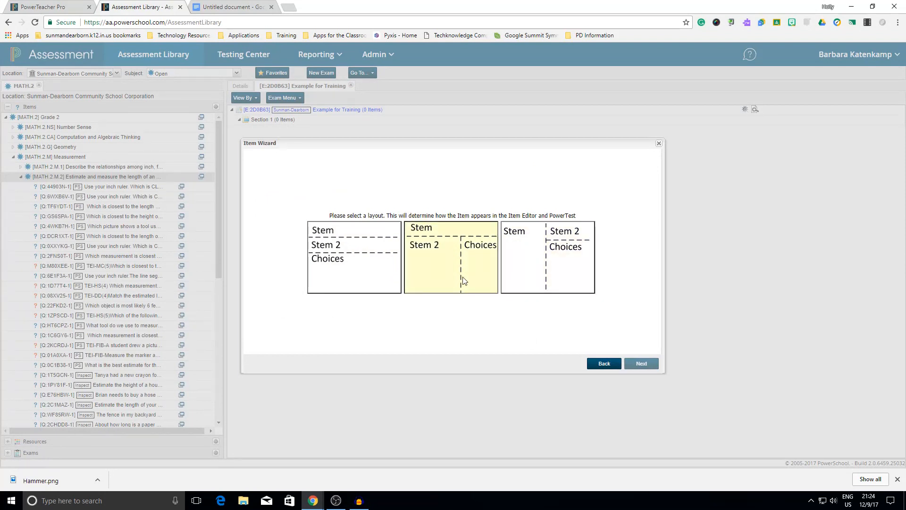
click(350, 278)
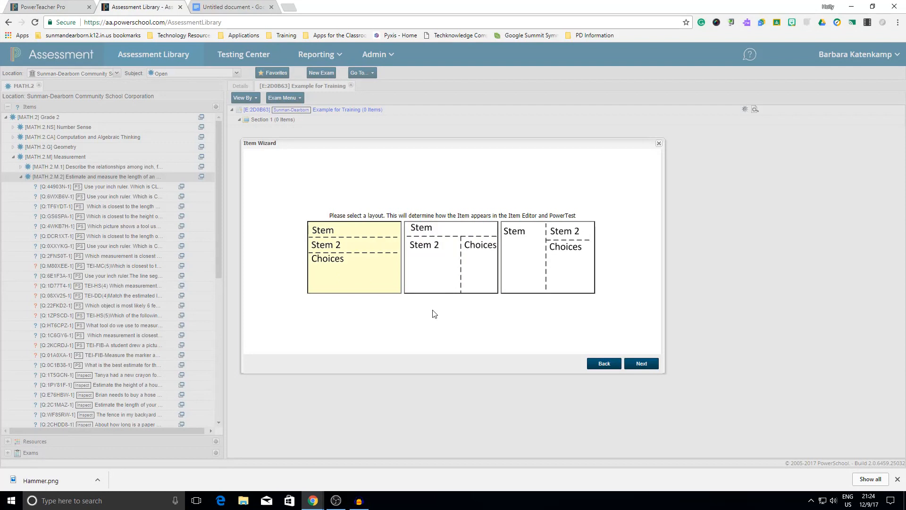
click(641, 362)
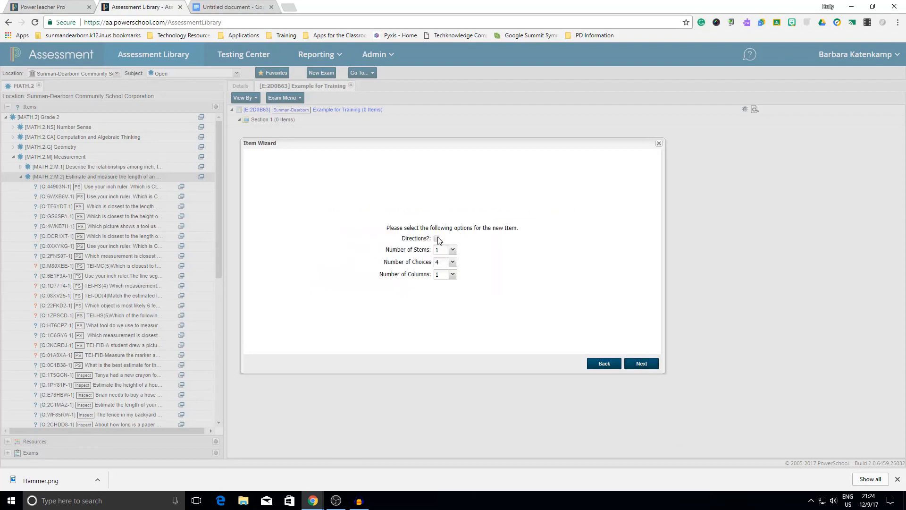
click(452, 264)
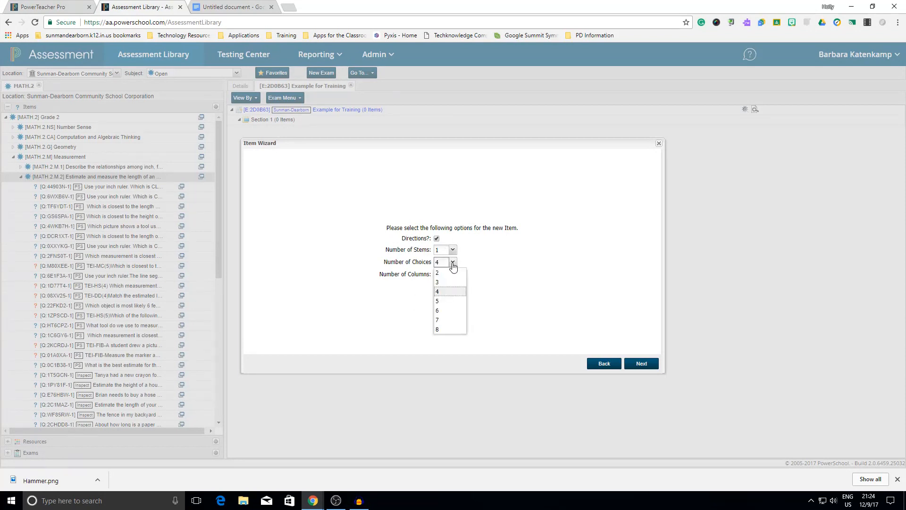
click(446, 294)
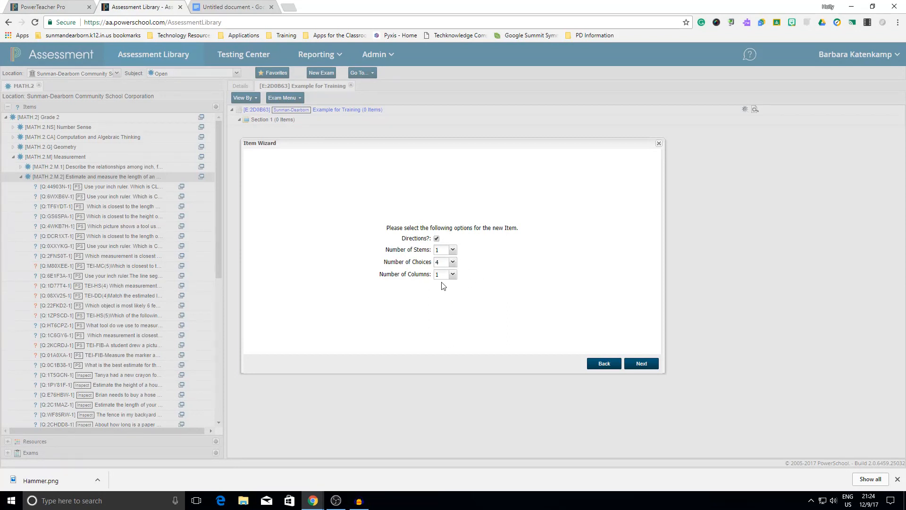
click(642, 365)
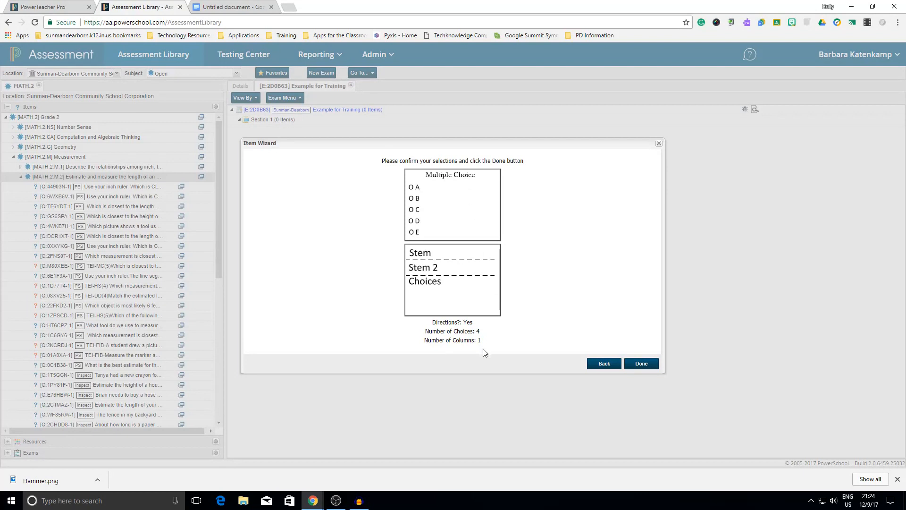
click(641, 364)
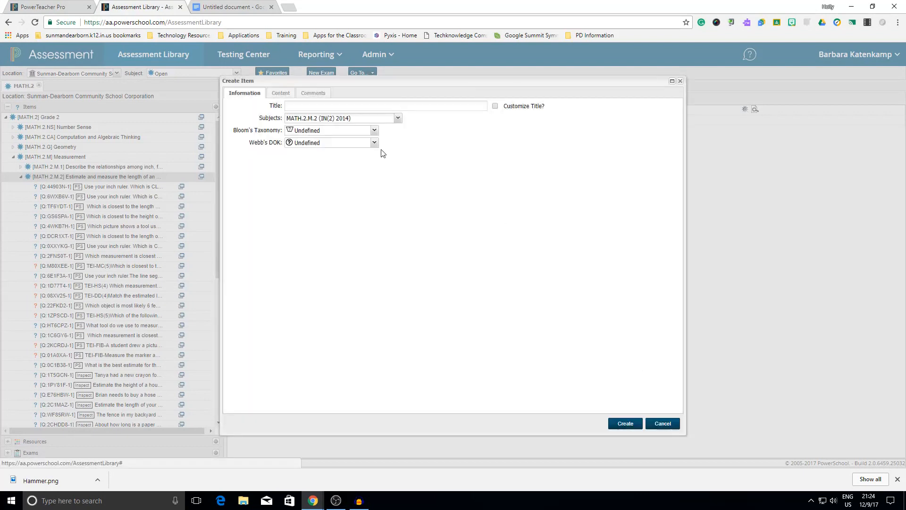
Set the item's Bloom's Taxonomy to (1) Knowledge and Webb's DOK to (1) Recall.
click(326, 131)
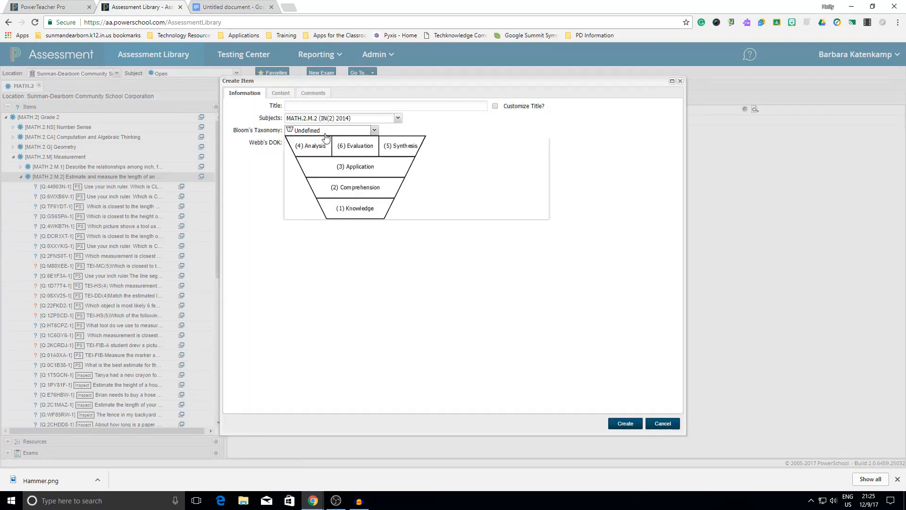
click(350, 218)
click(314, 143)
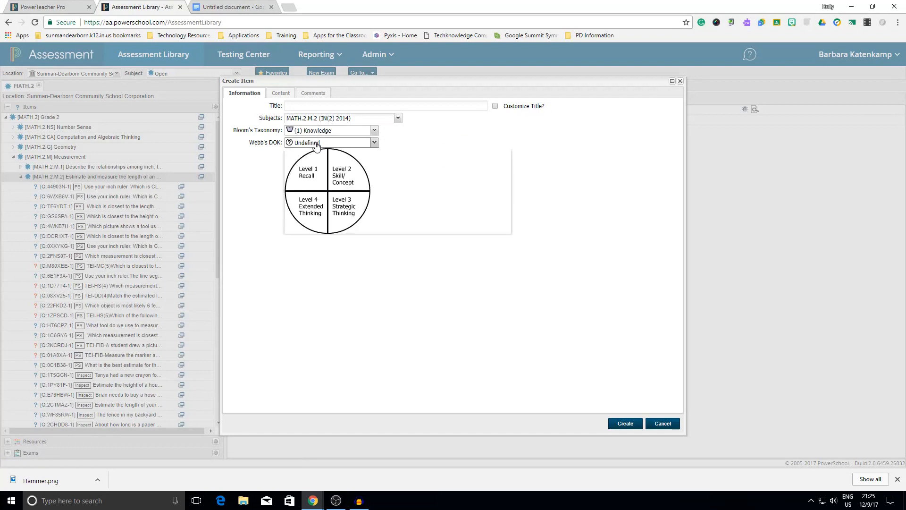
click(313, 175)
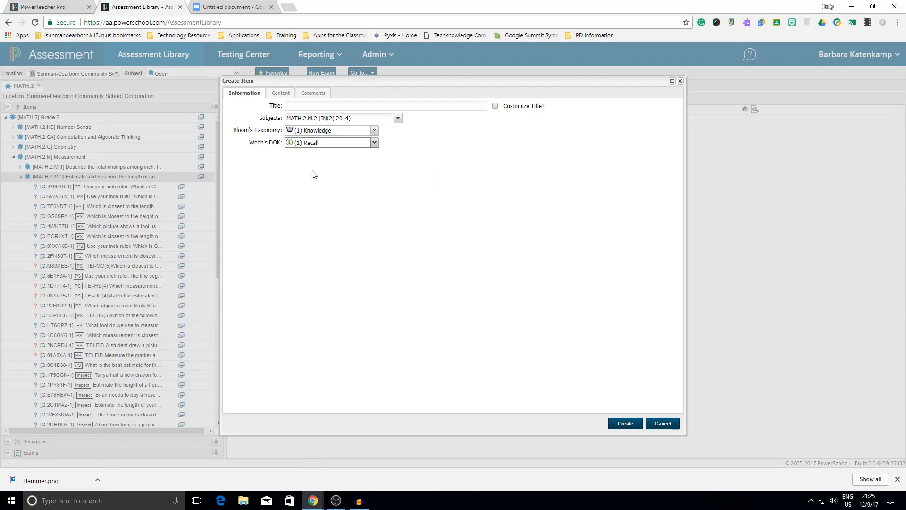
Copy "Move the ruler to measure the length of the hammer to the nearest inch." from the Google Docs document into Stem 1 of the item.
click(282, 94)
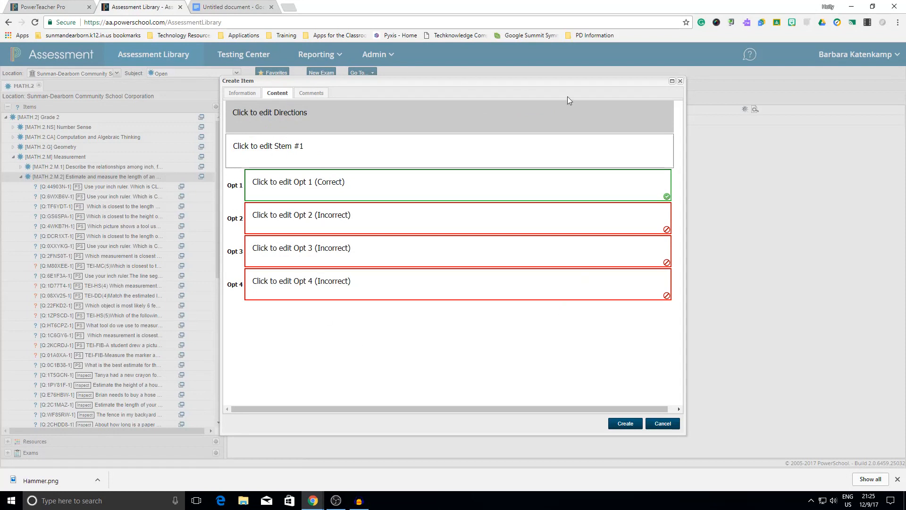
click(200, 5)
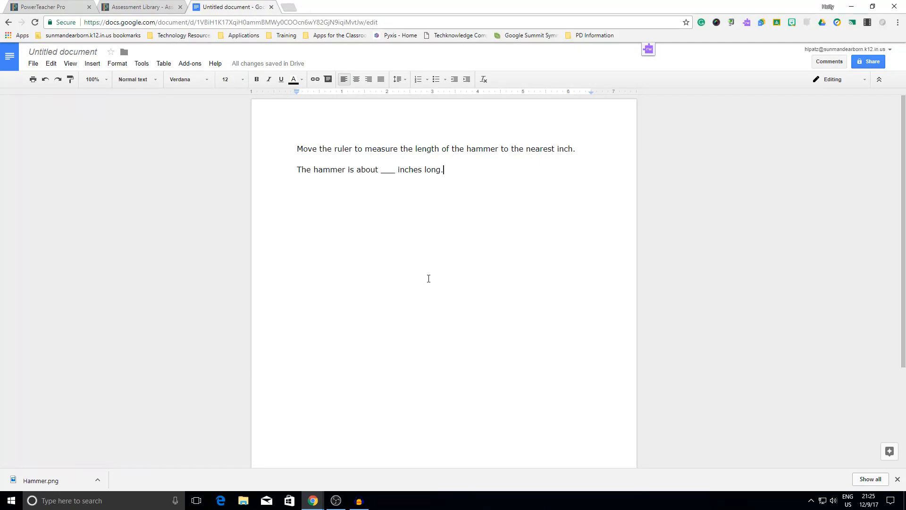
click(137, 6)
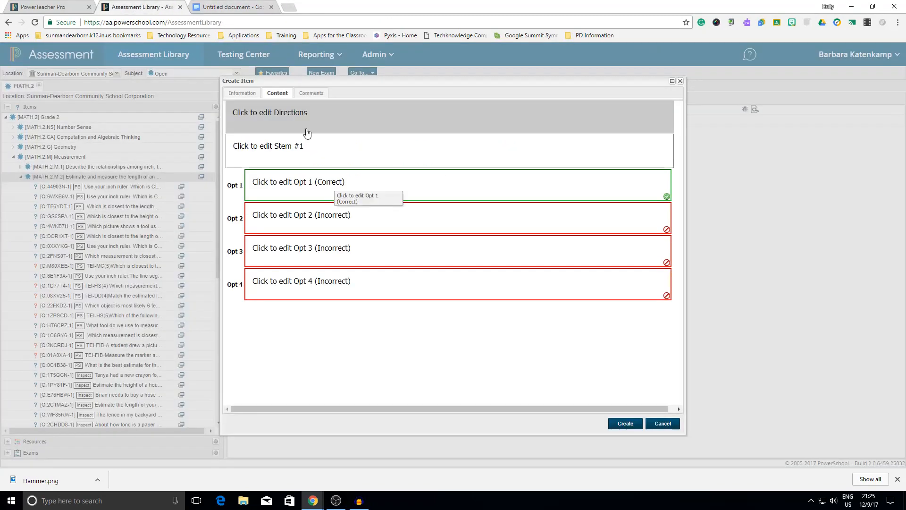
click(234, 7)
click(576, 149)
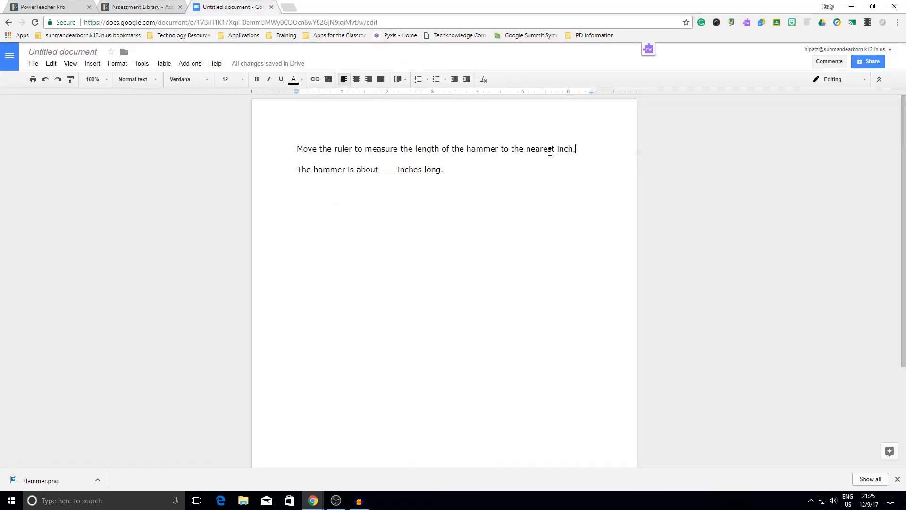
shift+click(297, 150)
key(ctrl+c)
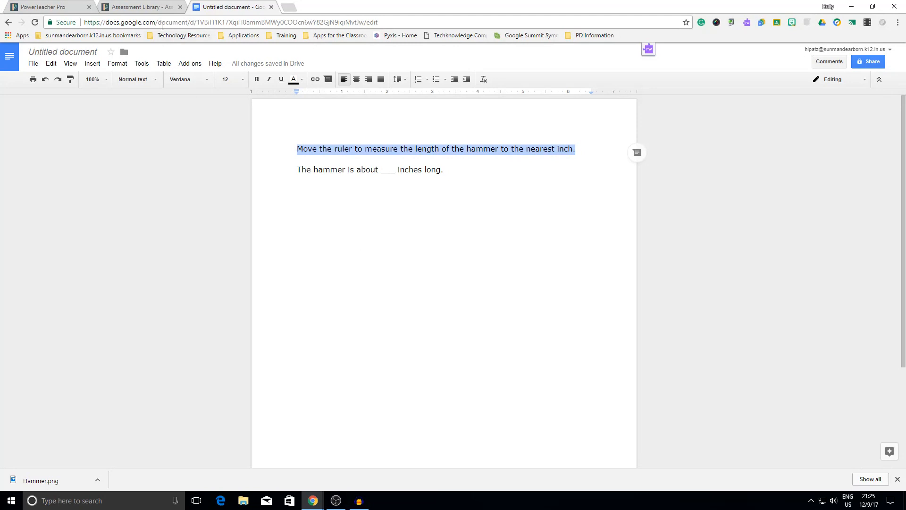
click(142, 7)
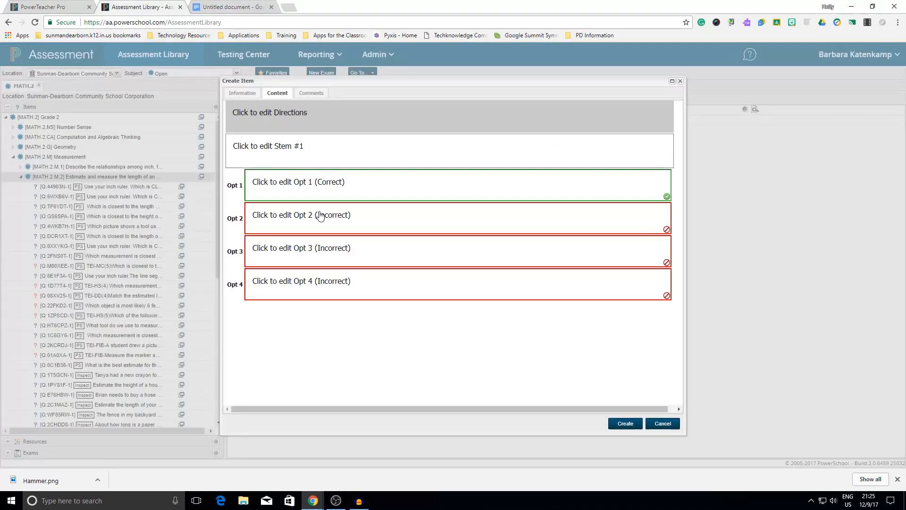
click(273, 155)
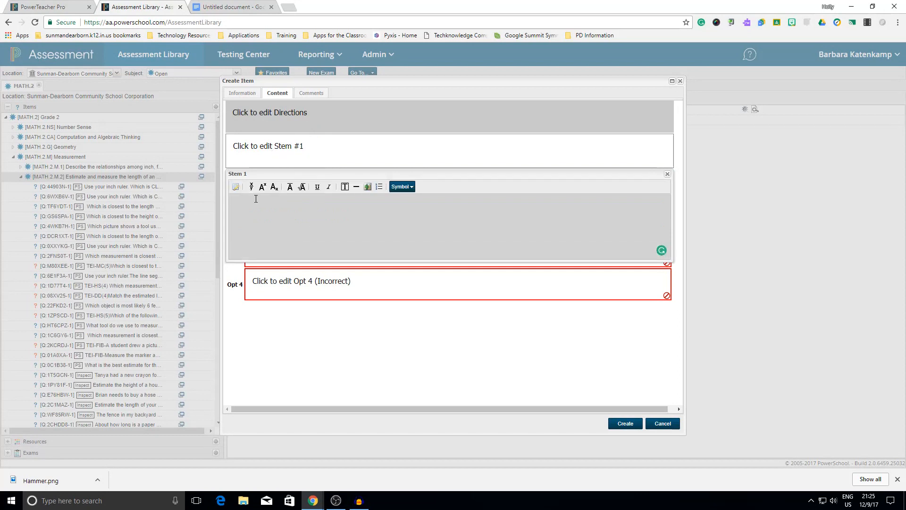
key(ctrl+v)
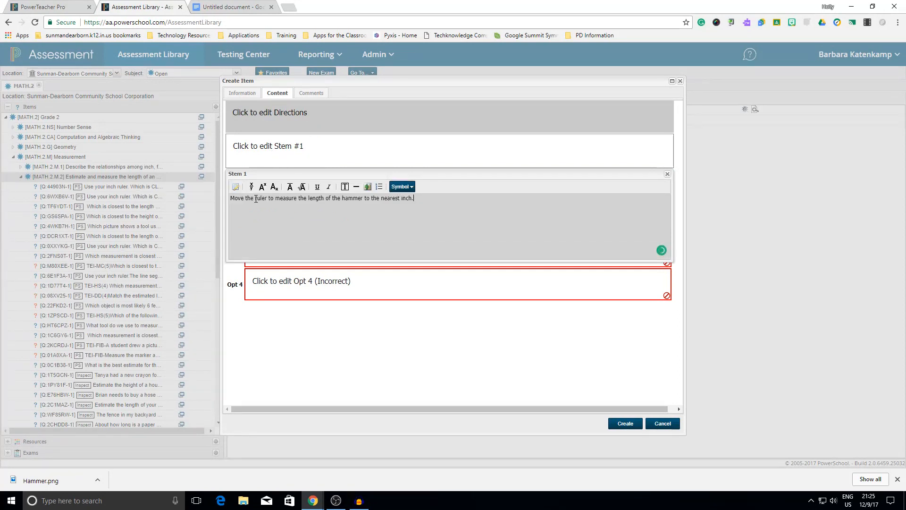
Enter "Use the ruler to measure the item." as the item's directions.
click(289, 129)
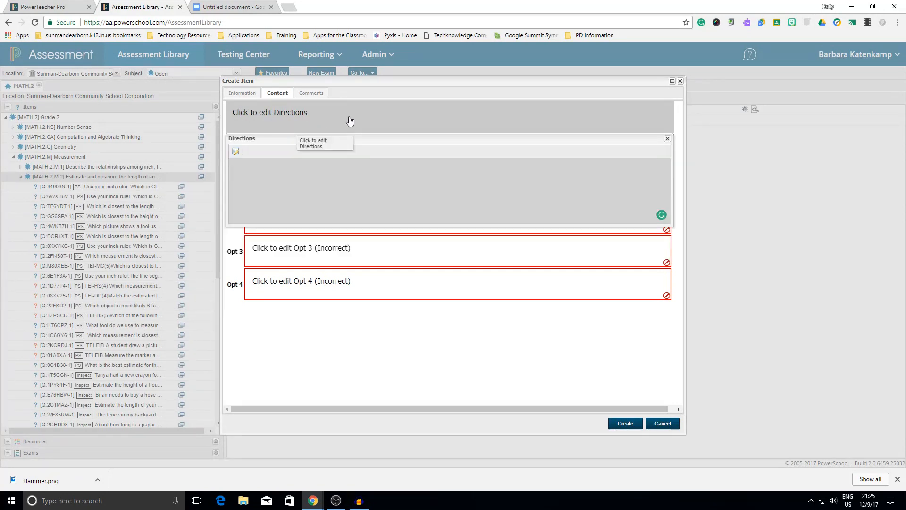
click(298, 159)
text(Use the ruler )
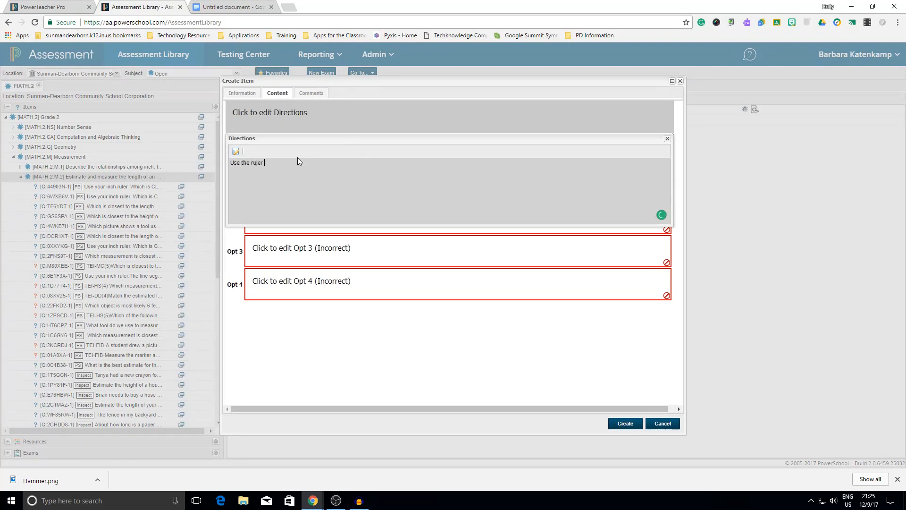
text(to measure the item.)
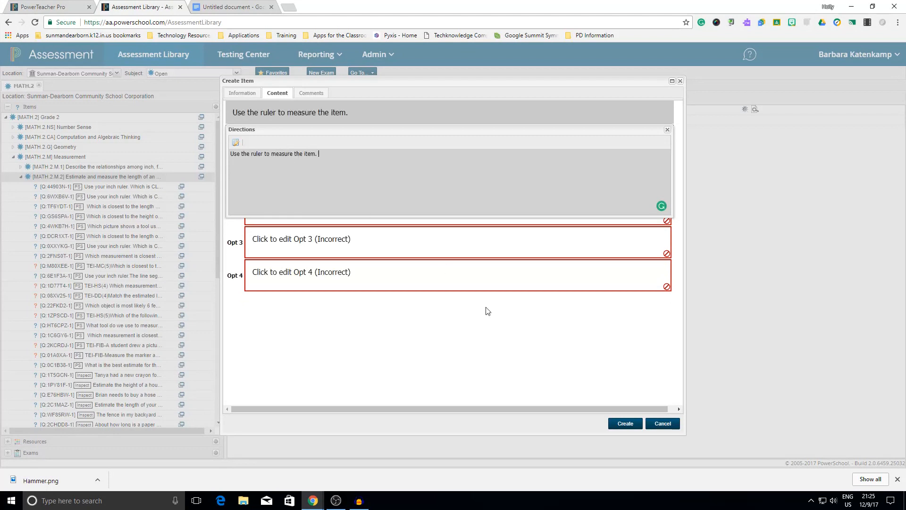
click(488, 311)
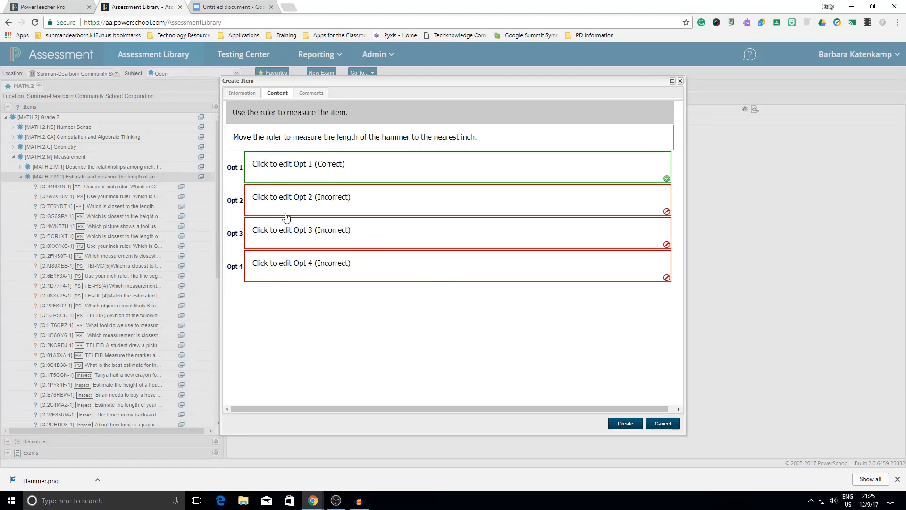
Enter "7 in" as the correct answer in option 1 and "11 in" as the incorrect option 2.
click(292, 175)
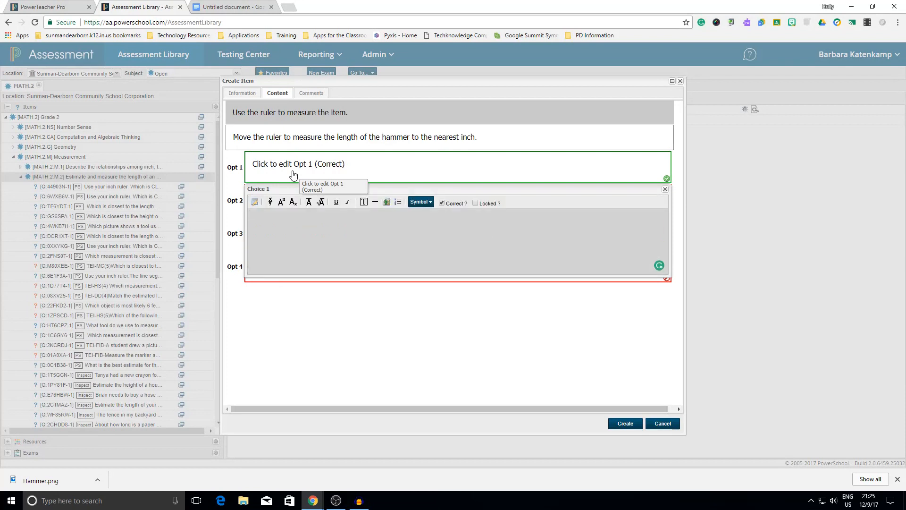
text(7 in)
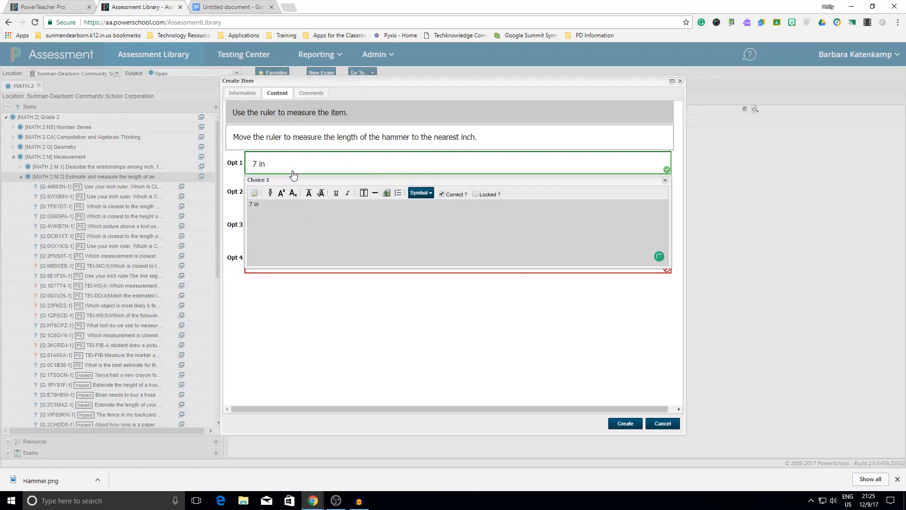
click(342, 314)
click(290, 186)
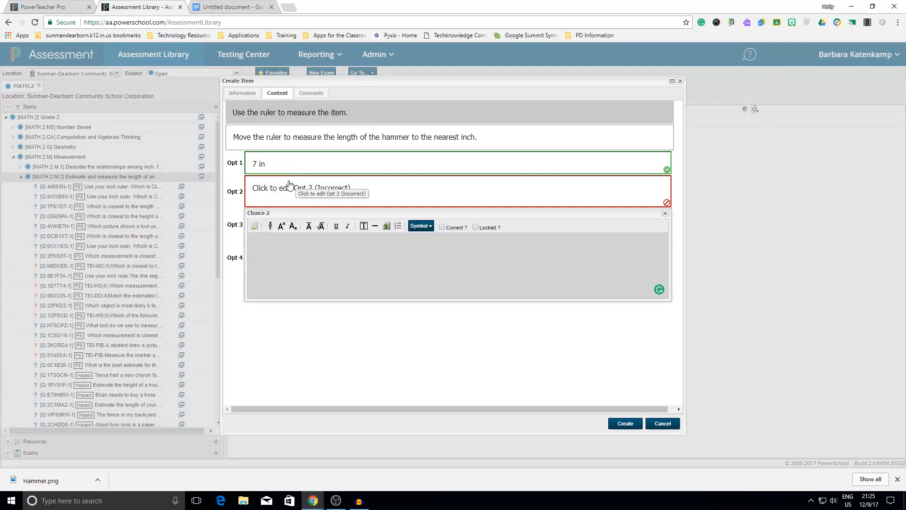
text(11)
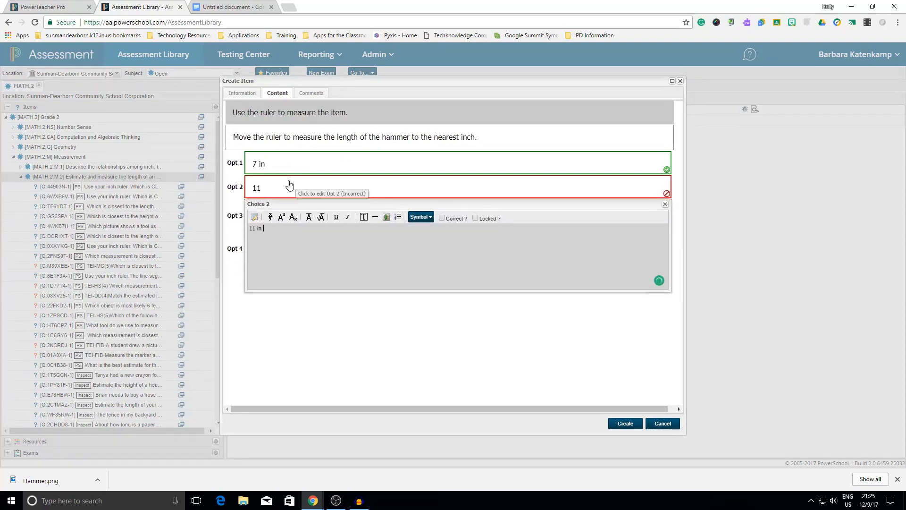
click(293, 317)
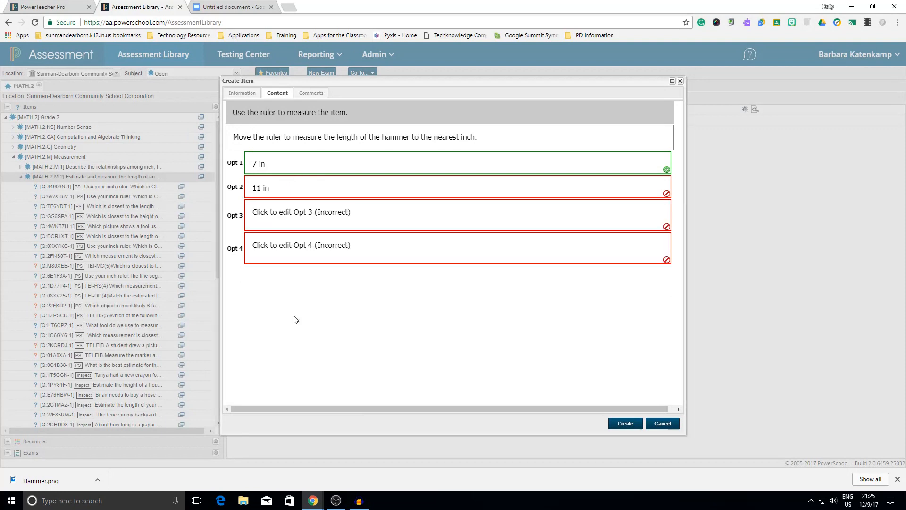
Enter "5 in" as incorrect option 3 and "10 in" as incorrect option 4.
click(275, 211)
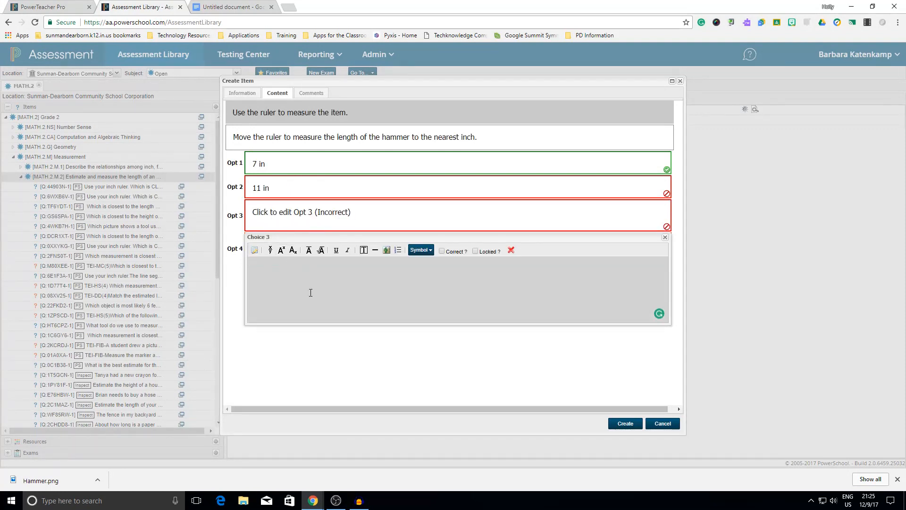
text(5)
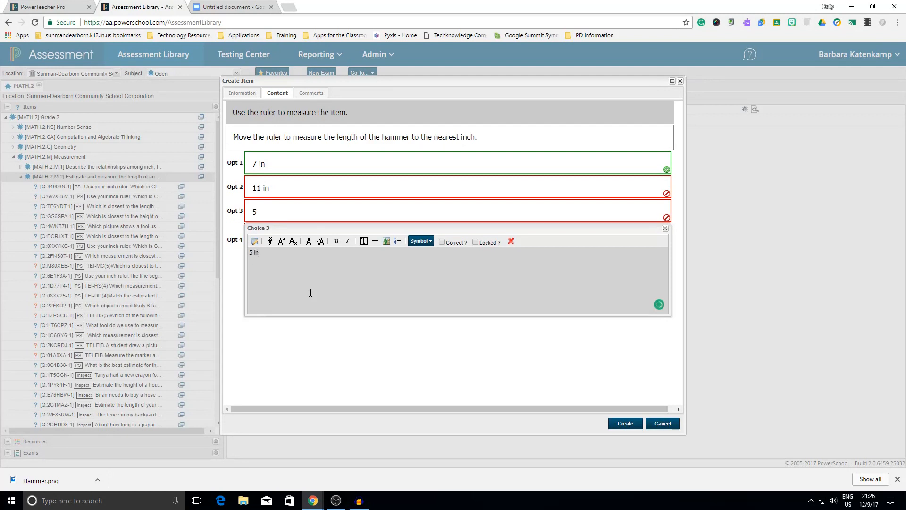
click(326, 326)
click(305, 238)
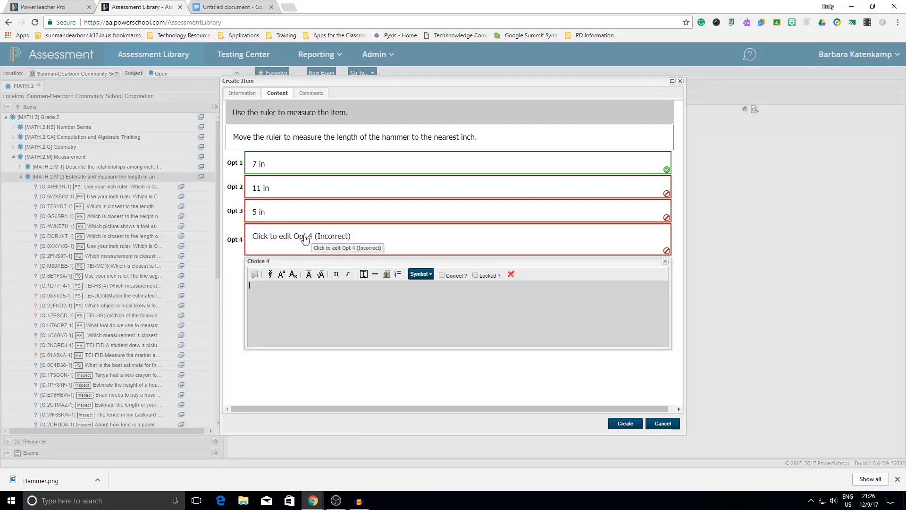
text(10)
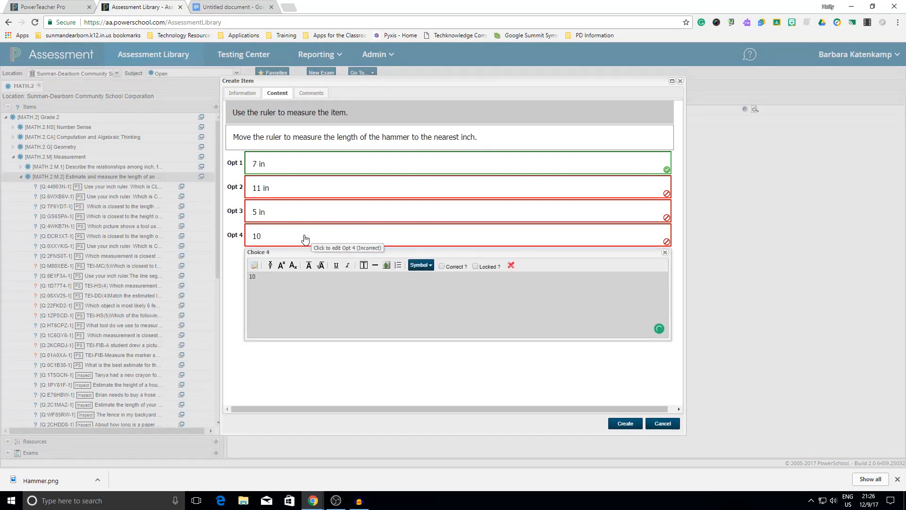
click(367, 363)
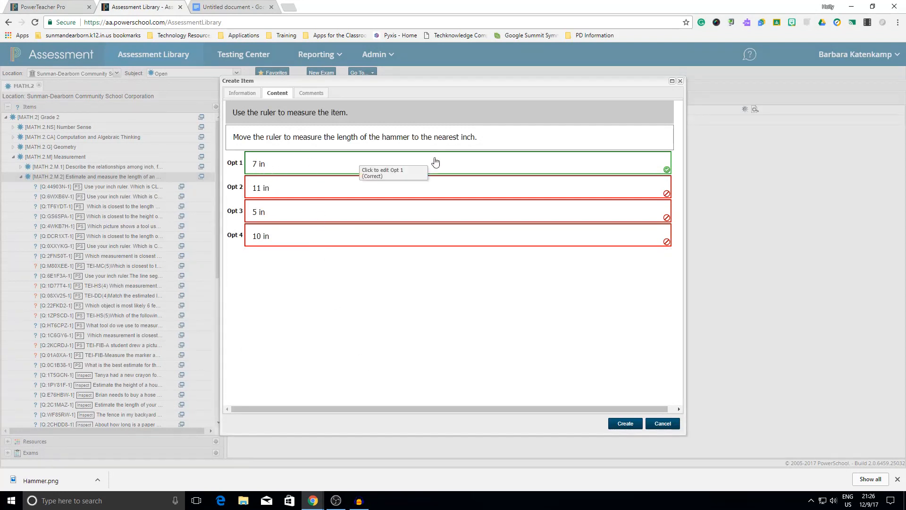
Change option 3 to "7 in" and mark it correct, and replace the text of option 1 with "4 in".
click(263, 212)
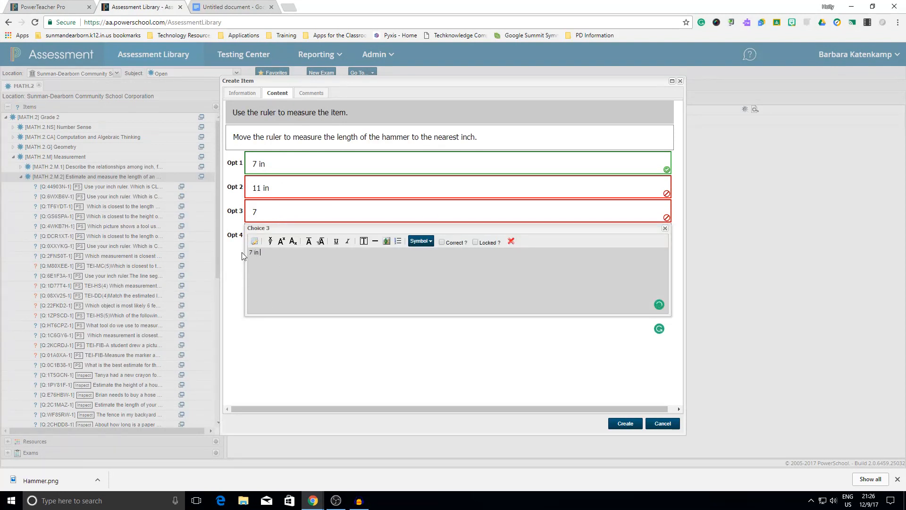
click(441, 243)
click(456, 354)
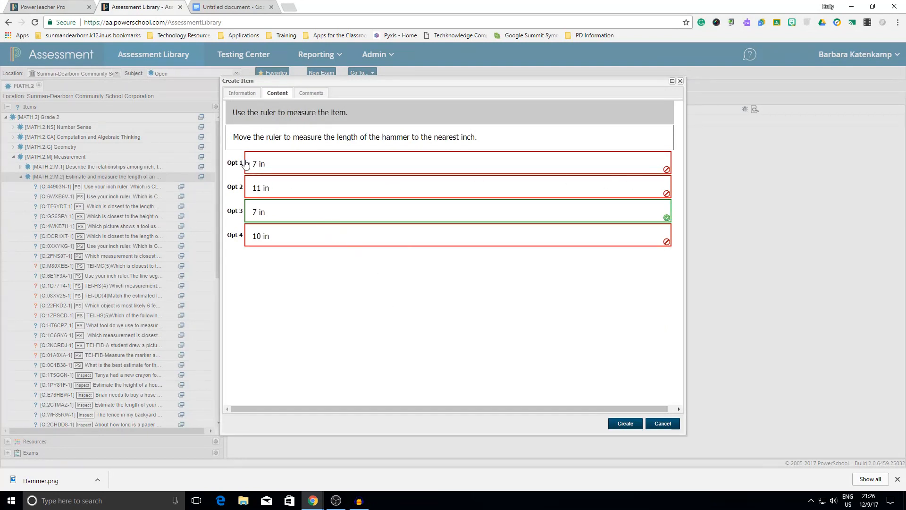
click(261, 169)
drag(280, 204, 228, 208)
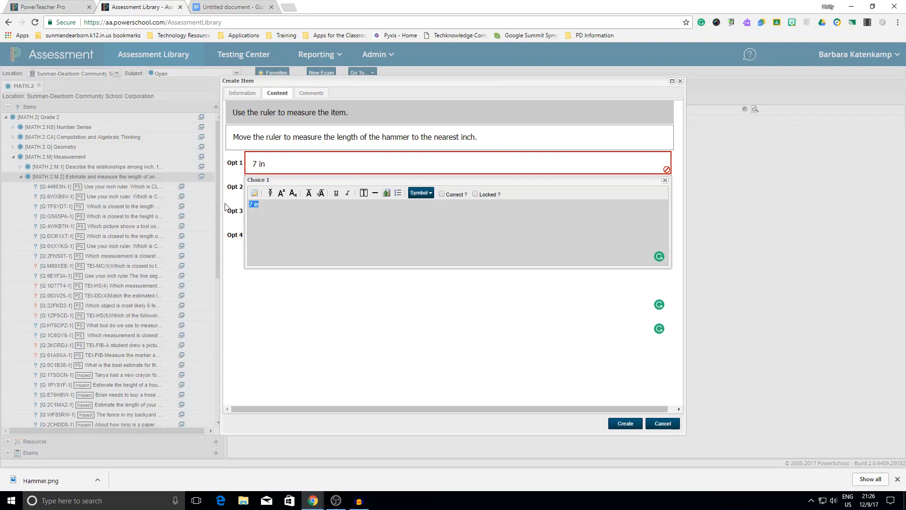
text(4 in)
click(315, 333)
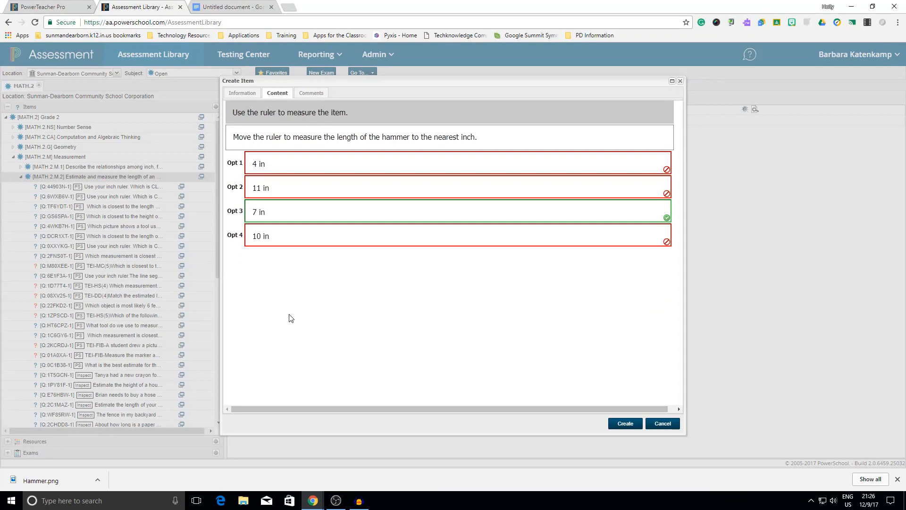
Upload the Hammer image from the Downloads folder and insert it as a figure in Stem 1 below the question text.
click(422, 142)
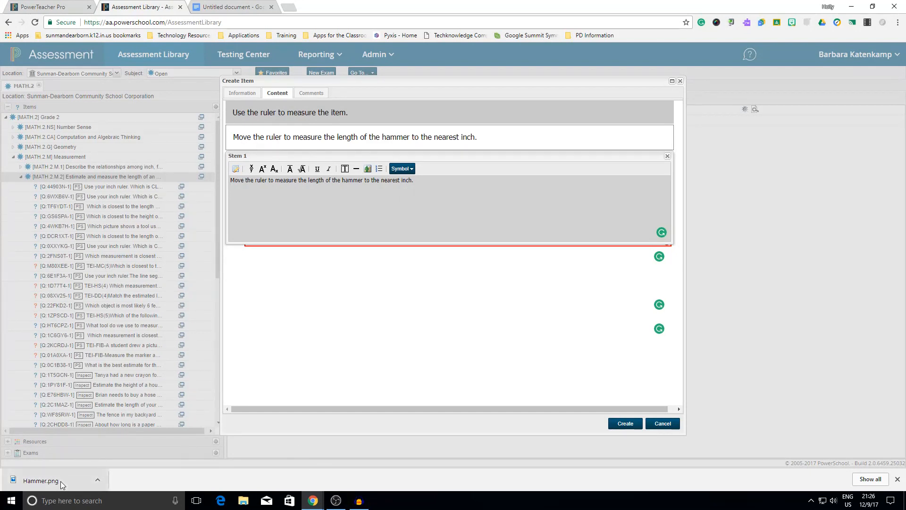
drag(61, 480, 181, 414)
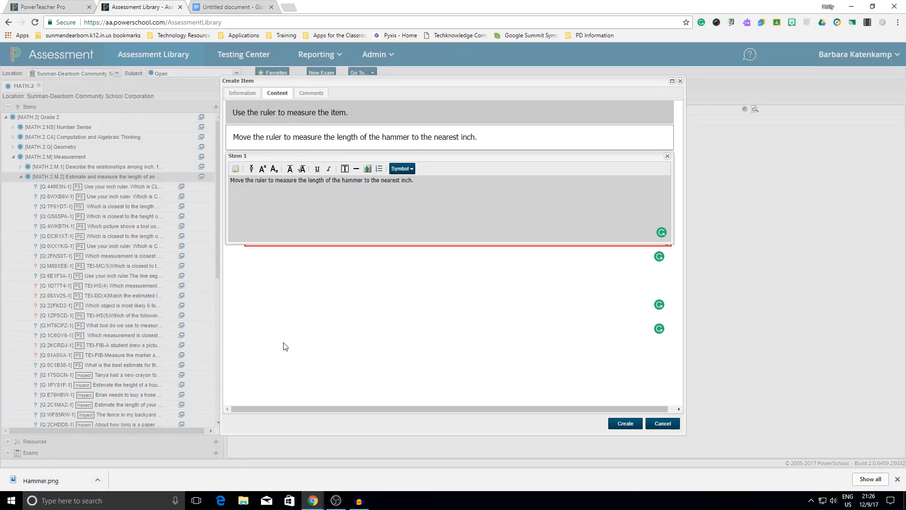
click(369, 170)
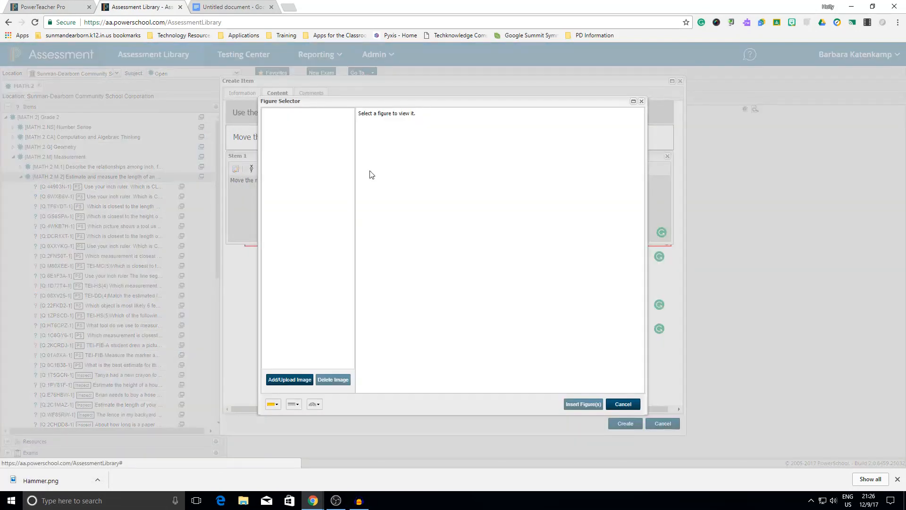
click(299, 380)
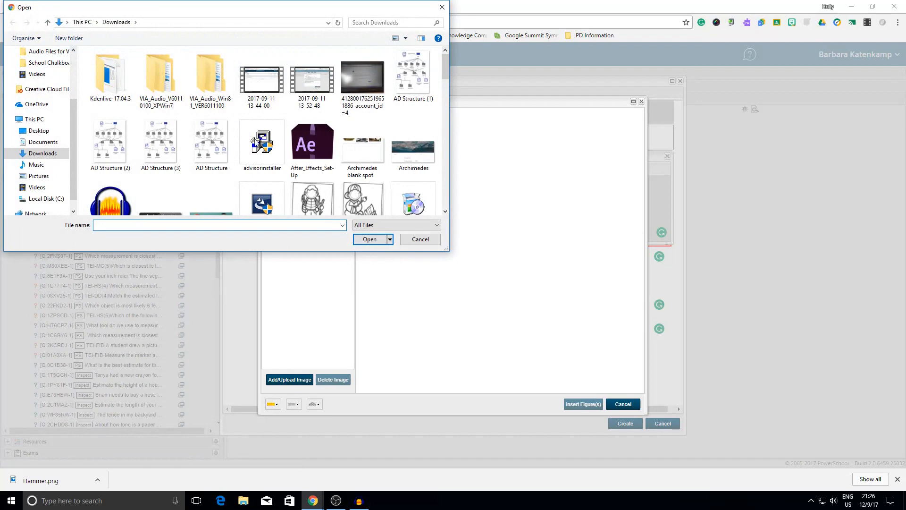
scroll(272, 137, down, 10)
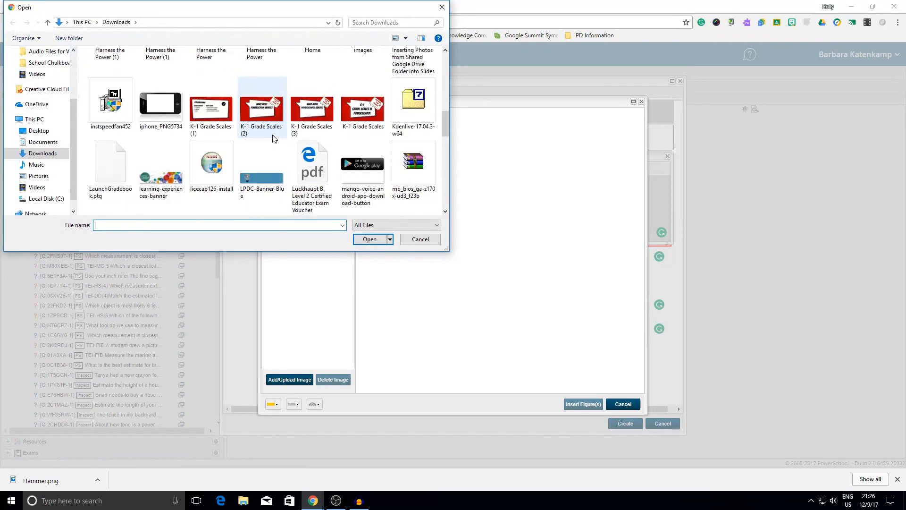
scroll(273, 137, up, 2)
click(404, 84)
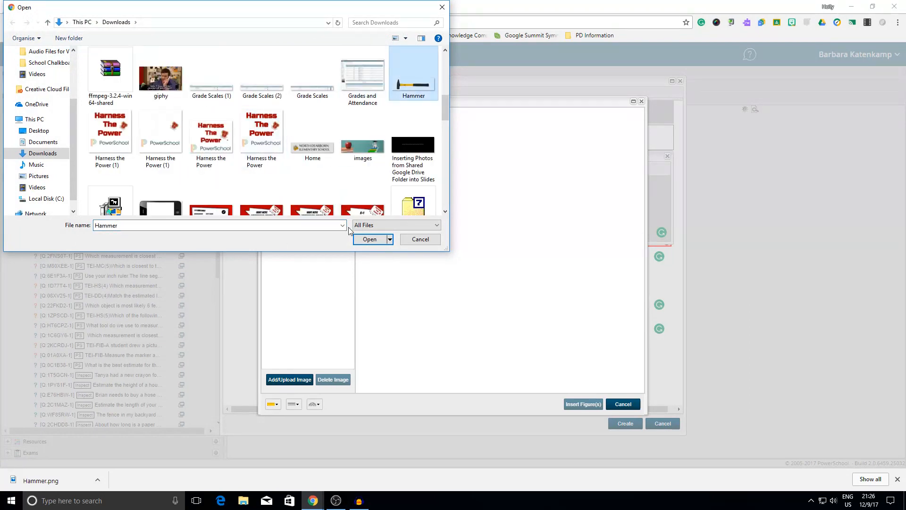
click(368, 241)
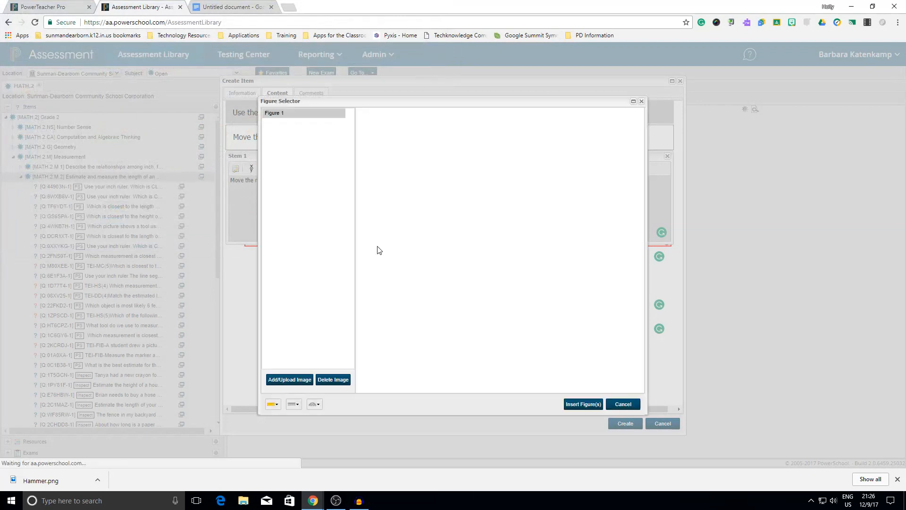
click(583, 405)
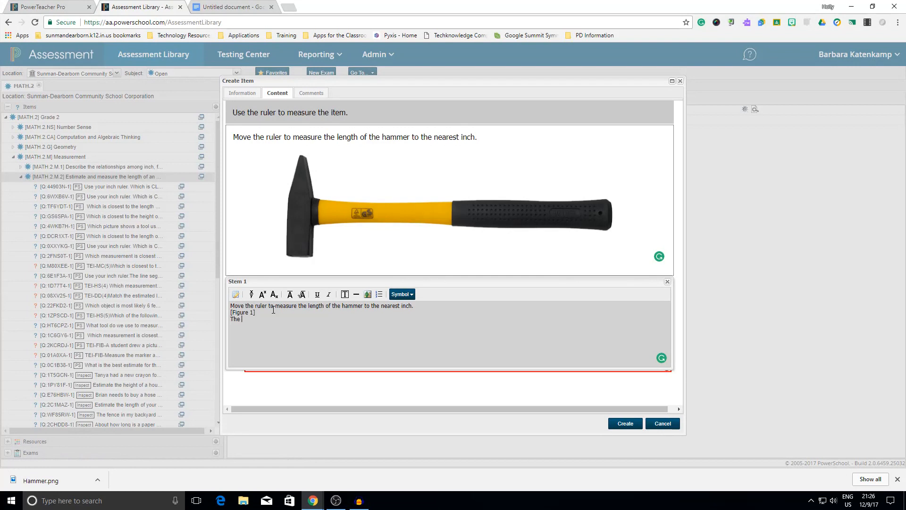
Add the line "The hammer is ___ inches long." below the figure in Stem 1 and create the item.
text(hammer is __)
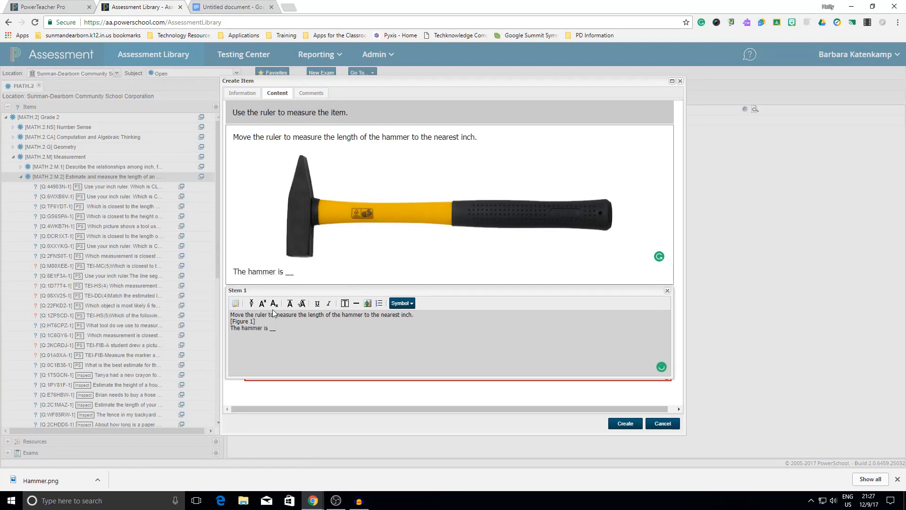
text(_ inches long.)
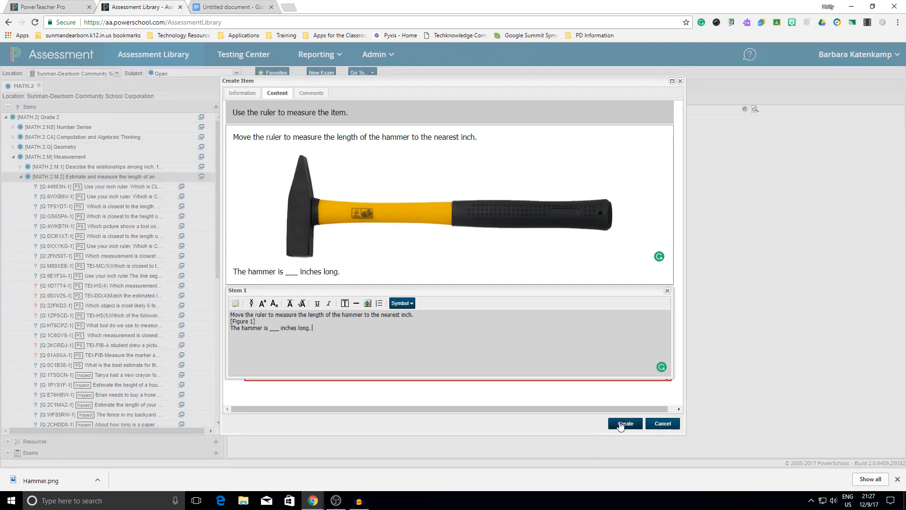
click(599, 398)
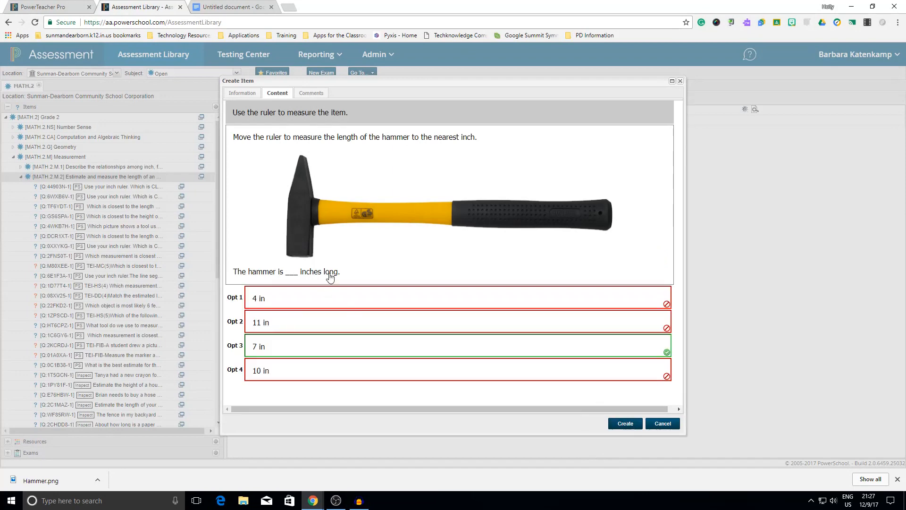
click(626, 424)
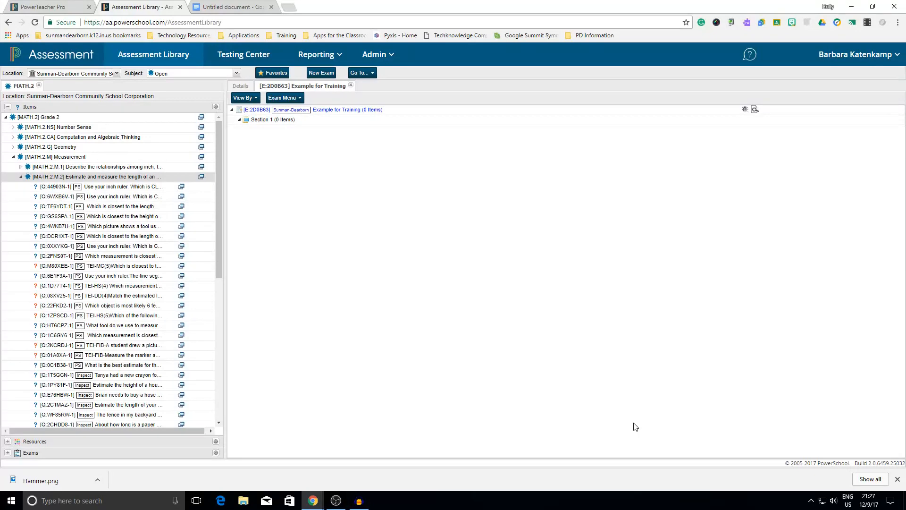
Find the new "Move the ruler to measure..." item under MATH.2.M.2 and review its details, figure and answer options.
scroll(188, 245, down, 4)
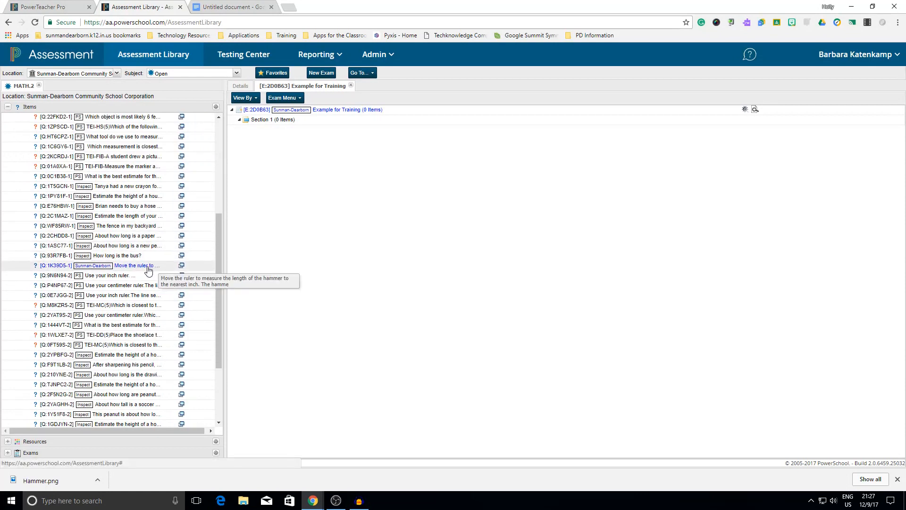
click(182, 266)
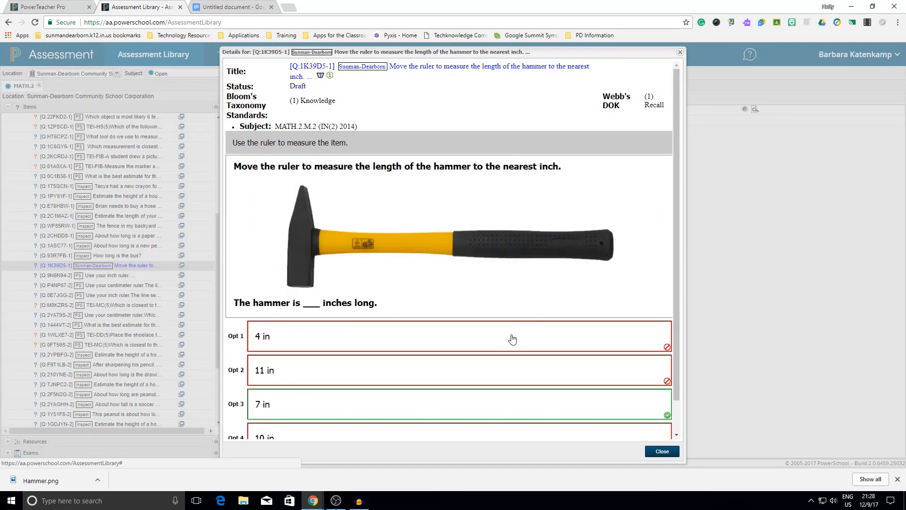
scroll(428, 338, down, 1)
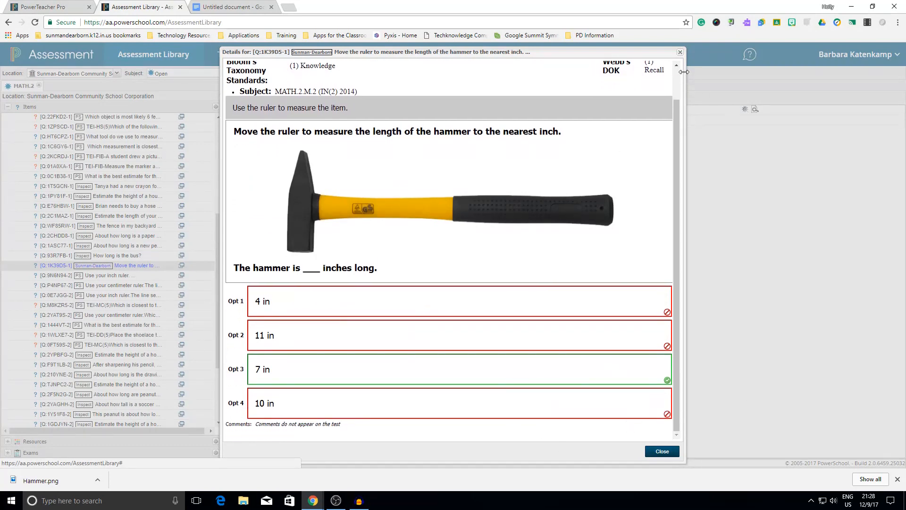
click(680, 53)
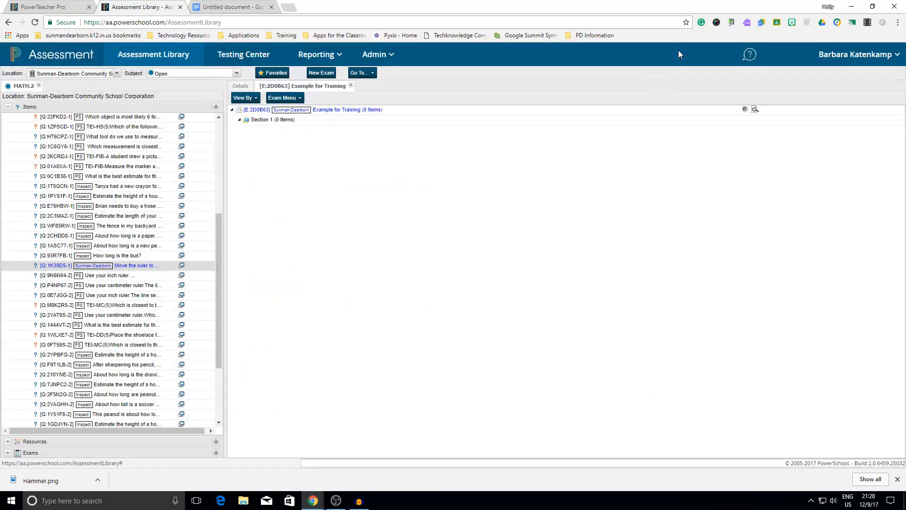
Add the new hammer item to the "Example for Training" exam.
mouse_move(133, 270)
mouse_down()
mouse_move(273, 243)
mouse_move(311, 169)
mouse_move(179, 228)
mouse_move(146, 272)
mouse_move(132, 268)
mouse_up()
right_click(131, 268)
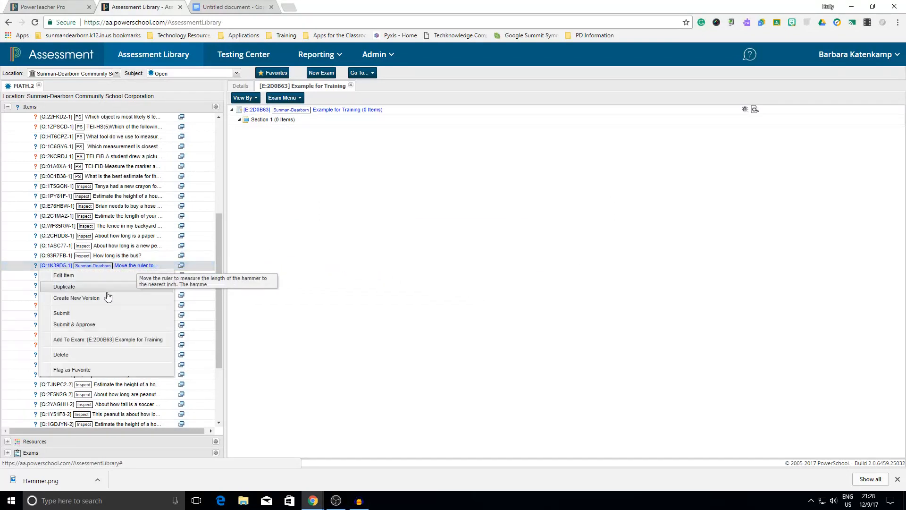
click(104, 341)
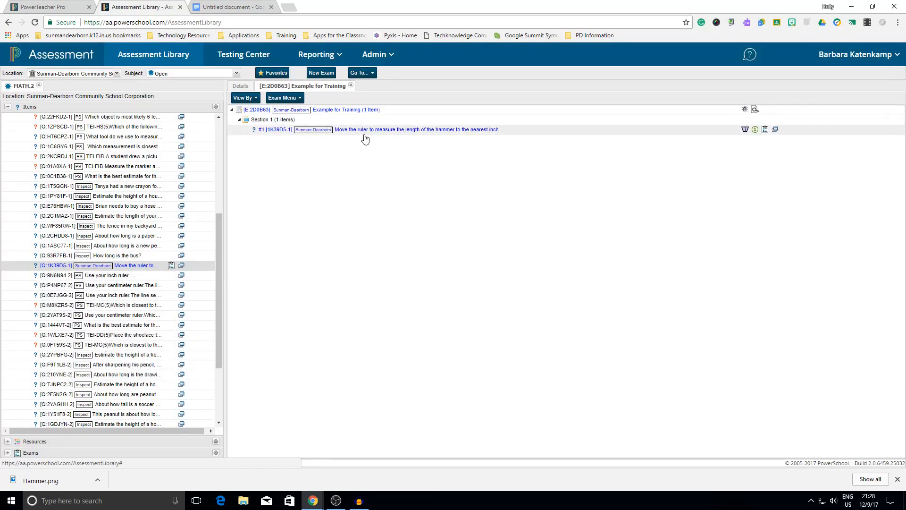
Check that the Ruler is enabled in the tools and exhibits of exam Section 1, and save the settings.
right_click(283, 123)
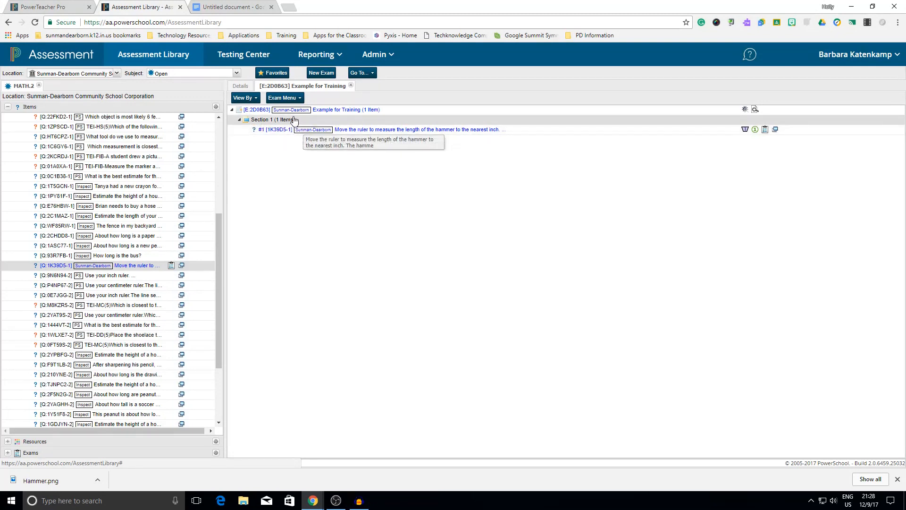
right_click(293, 123)
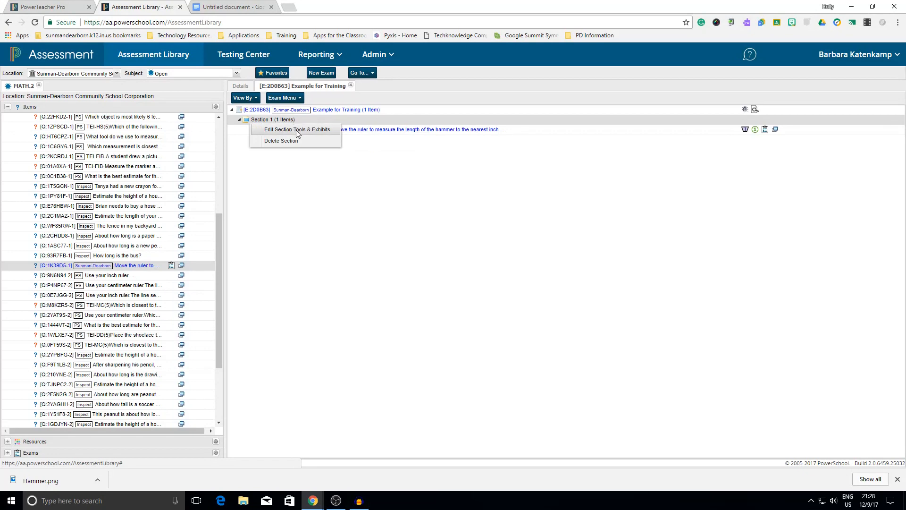
click(297, 129)
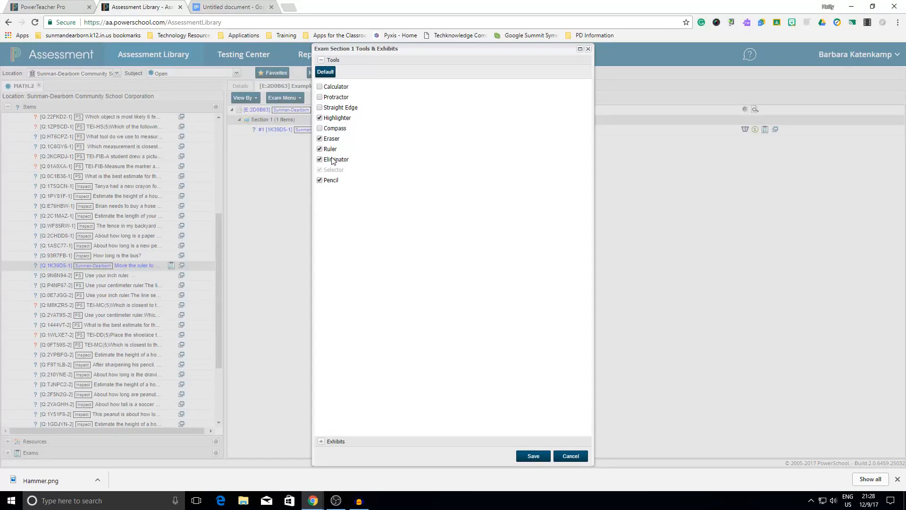
click(532, 456)
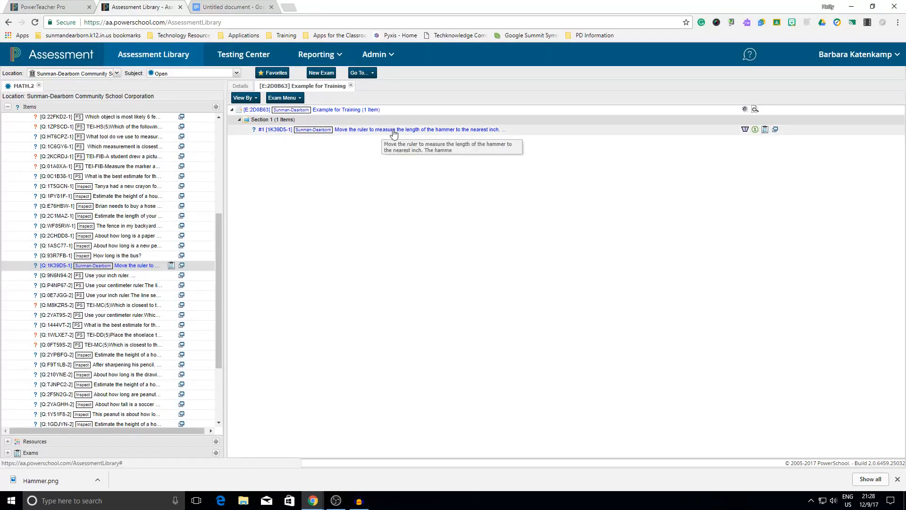
Preview the "Example for Training" exam in PowerTest and begin it.
click(283, 98)
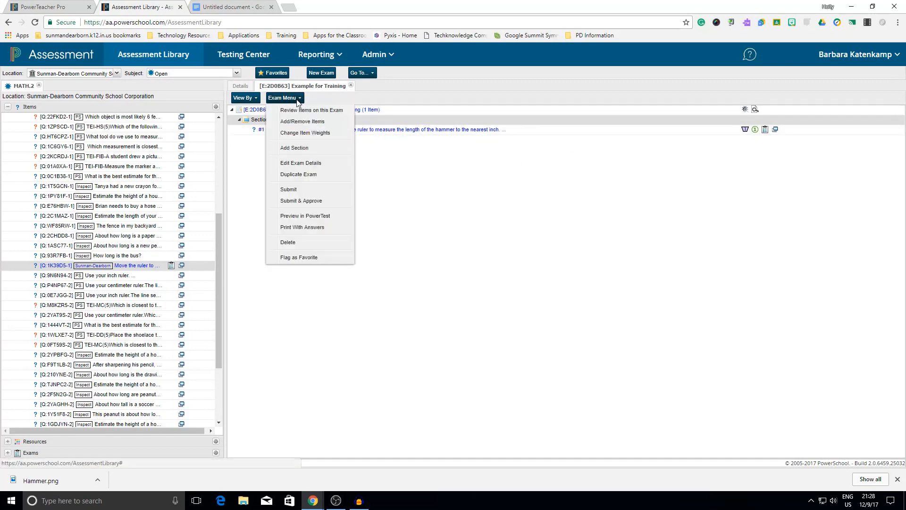
click(296, 219)
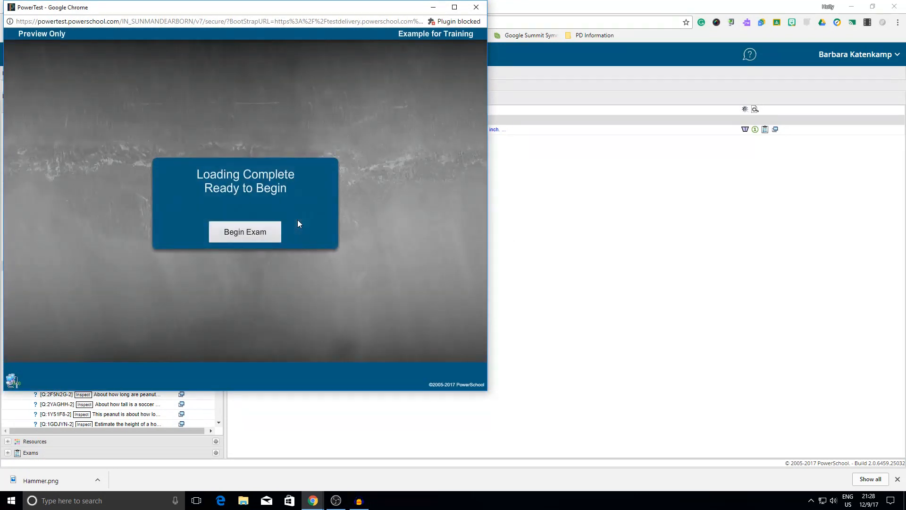
click(261, 234)
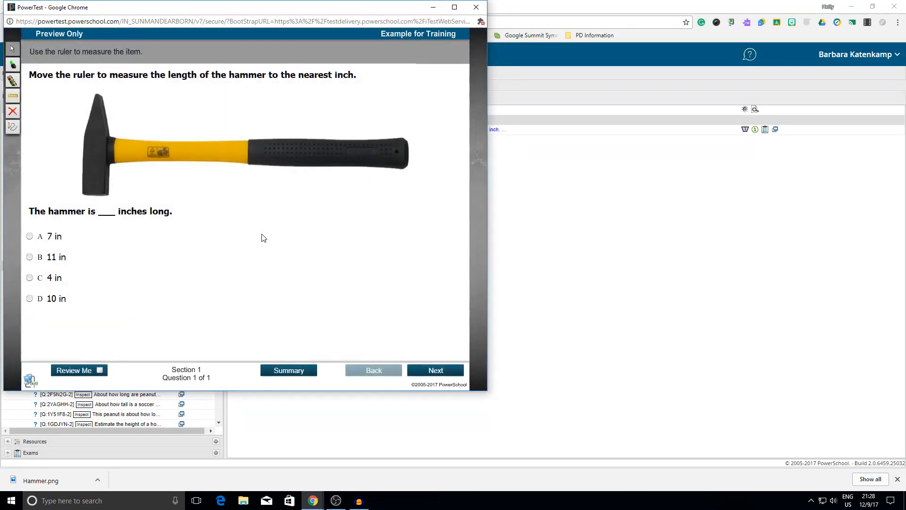
Display the ruler, align its zero mark with the hammer's head just below the image, and lengthen it toward the handle's end.
click(13, 96)
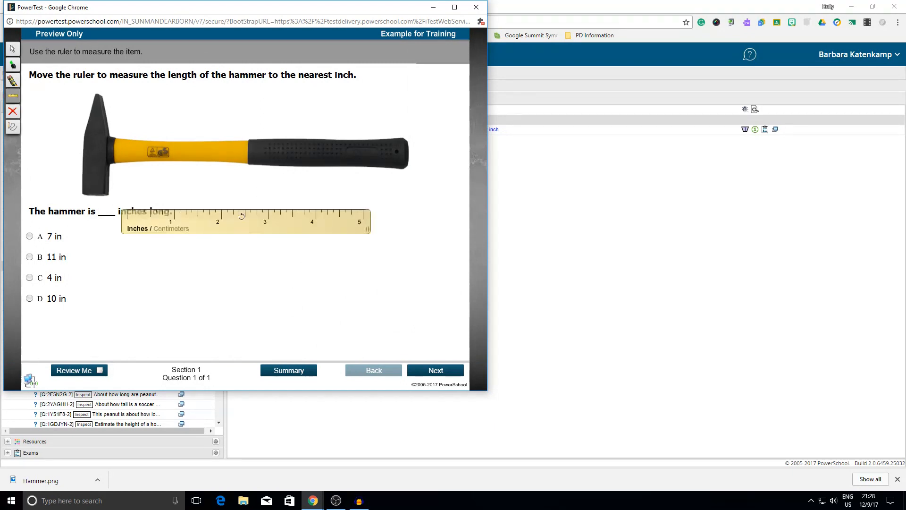
drag(220, 222, 174, 209)
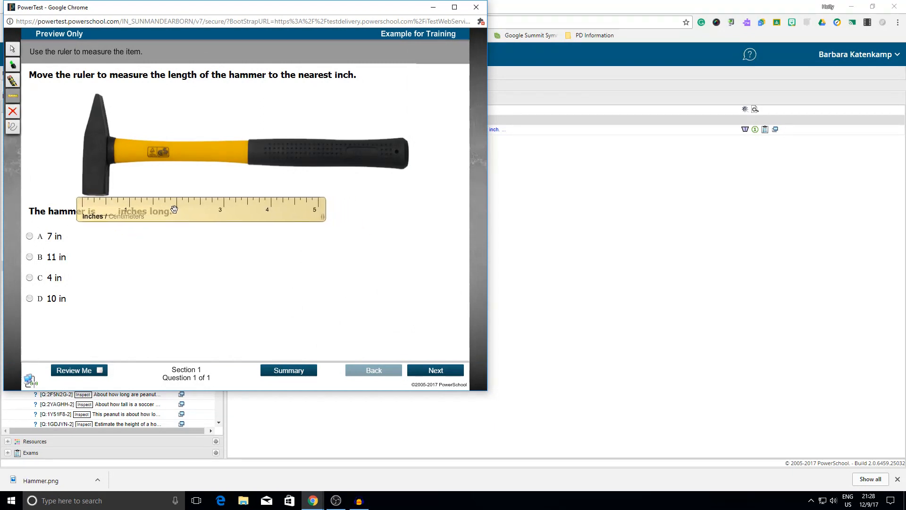
drag(340, 219, 397, 219)
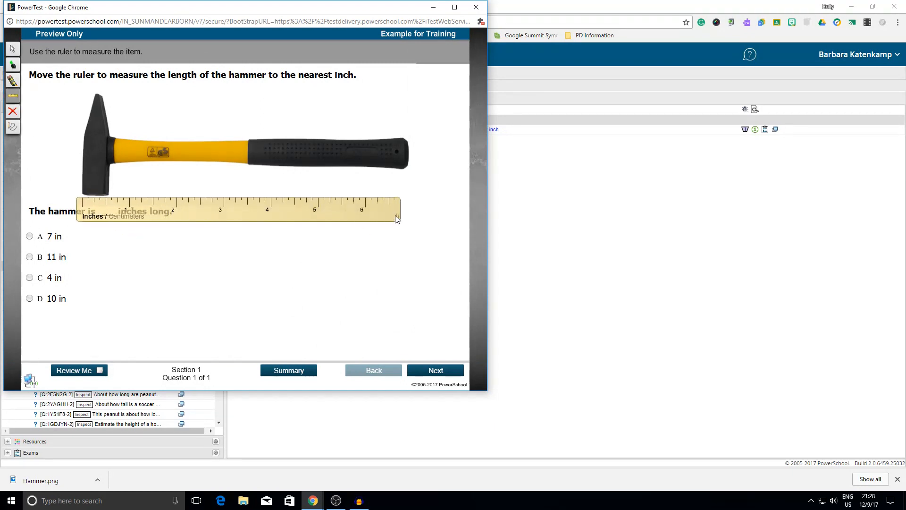